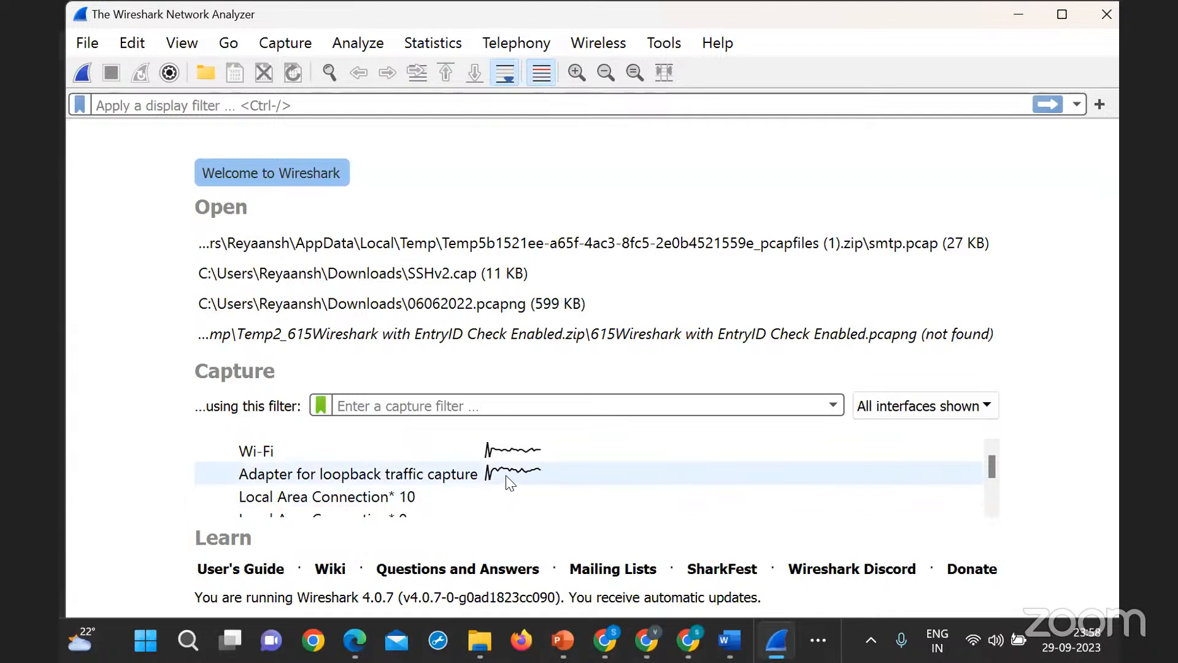
- Capture live traffic on the Wi-Fi interface, check the incoming packets, and stop the capture
{"action": "left_click", "coordinate": [260, 450]}
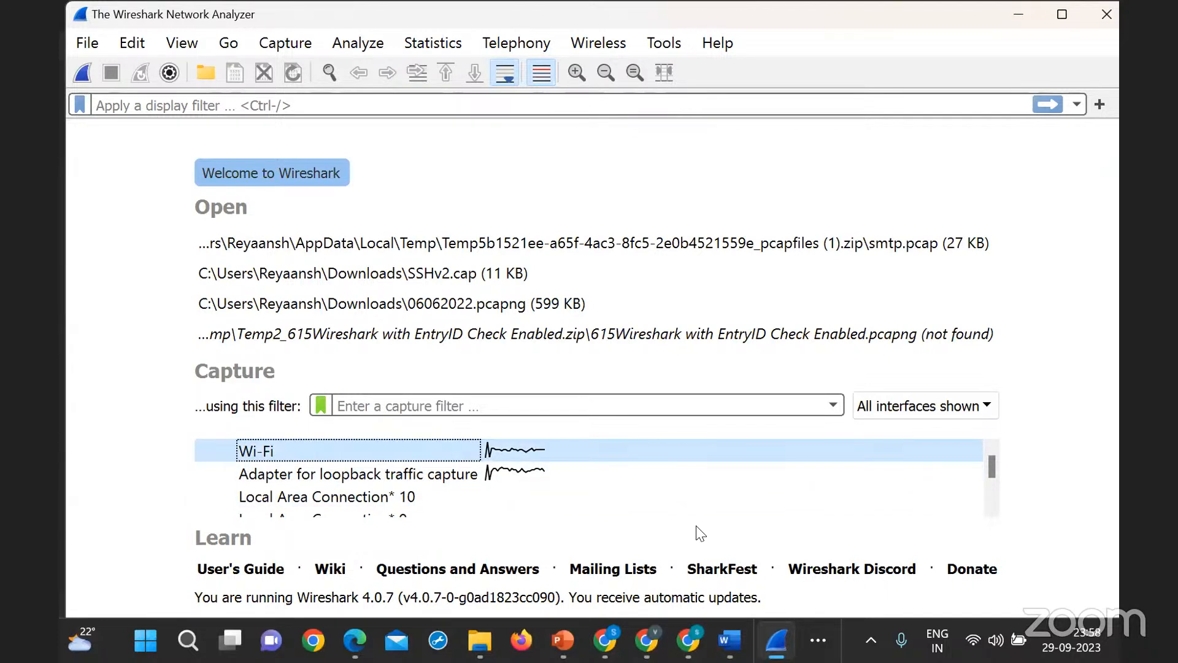
{"action": "double_click", "coordinate": [319, 454]}
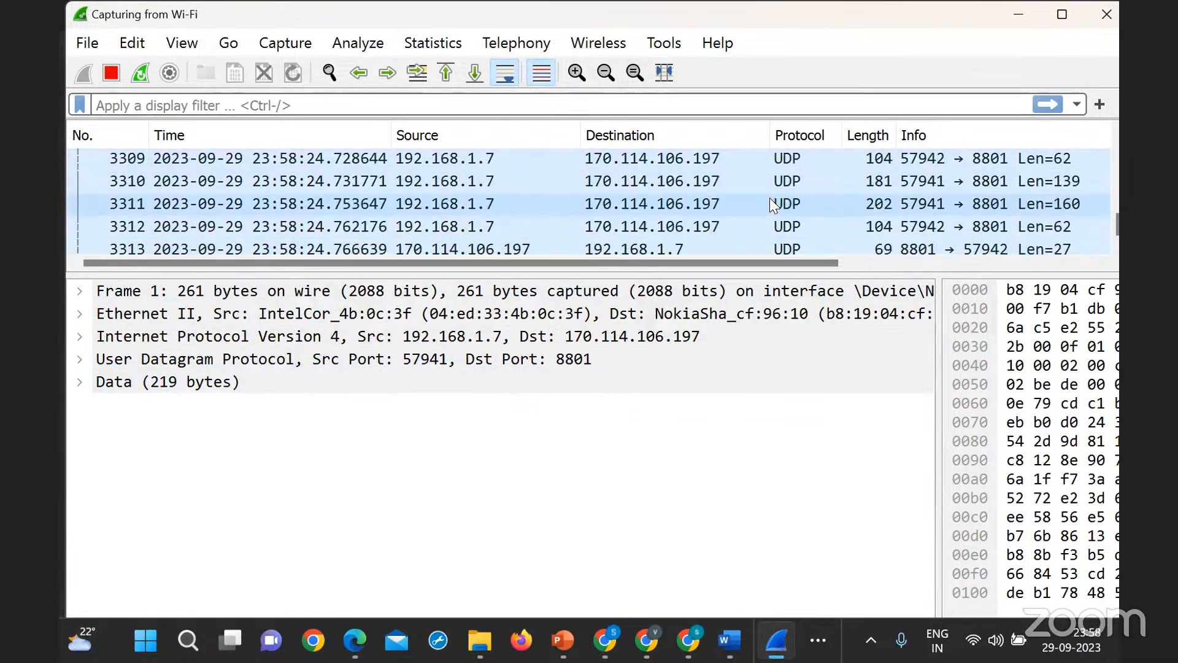
{"action": "scroll", "coordinate": [770, 198], "scroll_direction": "up", "scroll_amount": 10}
{"action": "scroll", "coordinate": [769, 197], "scroll_direction": "up", "scroll_amount": 8}
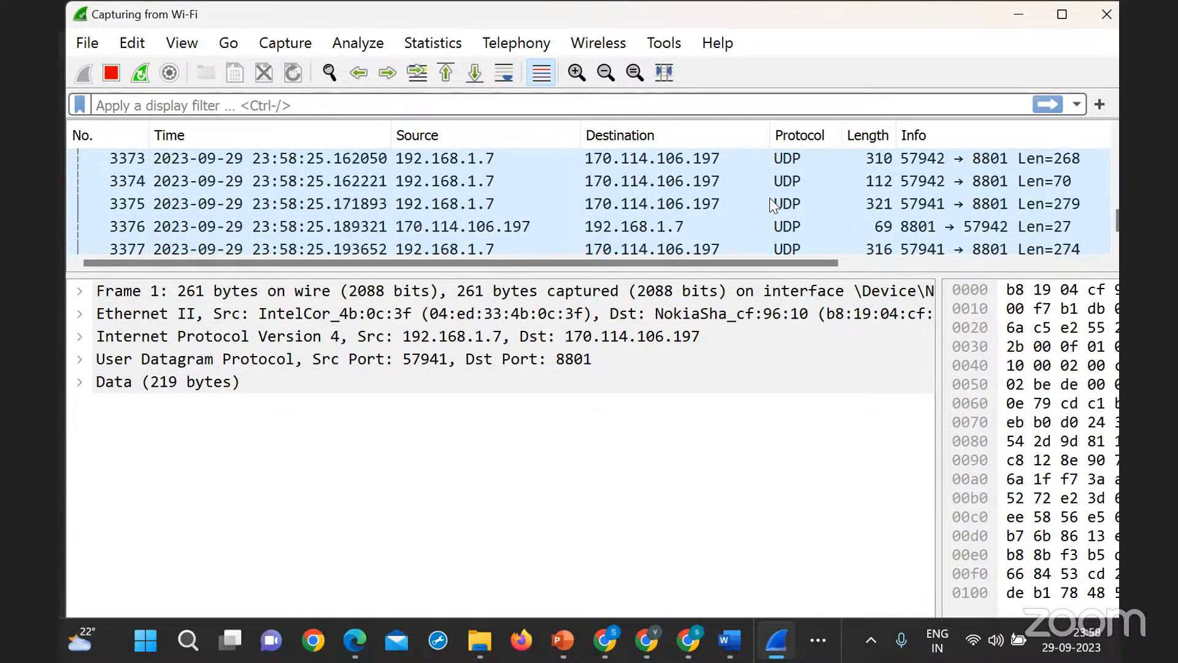
{"action": "left_click", "coordinate": [110, 73]}
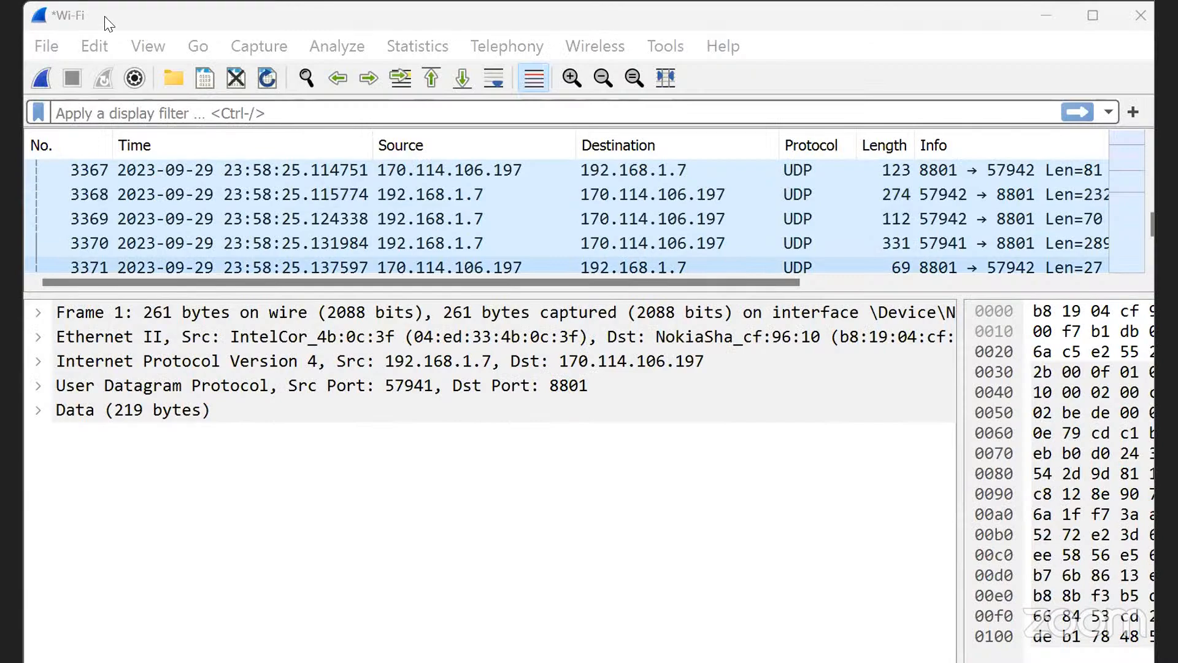
- Save the Wi-Fi capture to the Desktop under the file name mypacap and close its window
{"action": "left_click", "coordinate": [55, 44]}
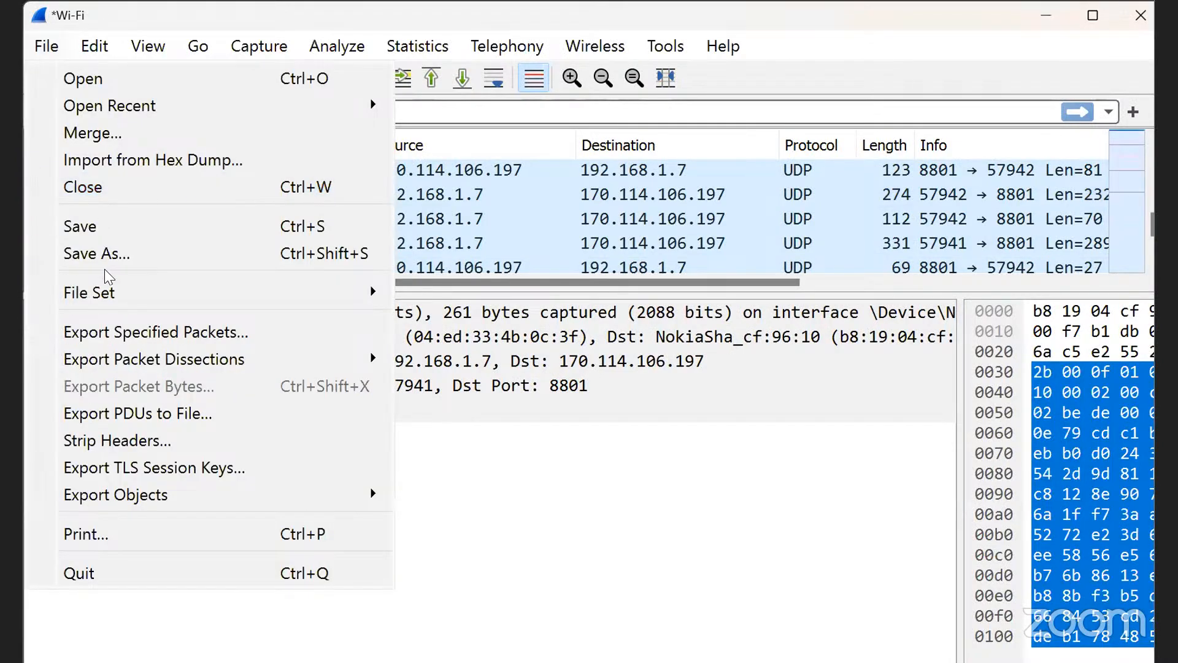
{"action": "left_click", "coordinate": [107, 254]}
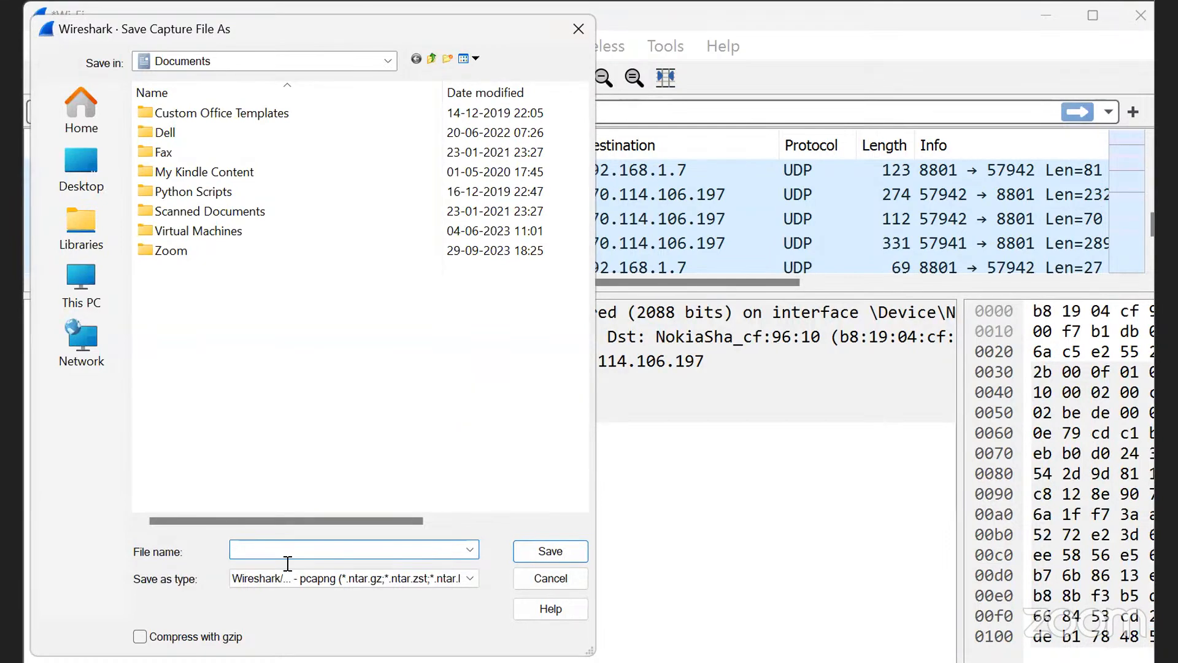
{"action": "type", "text": "mypacap"}
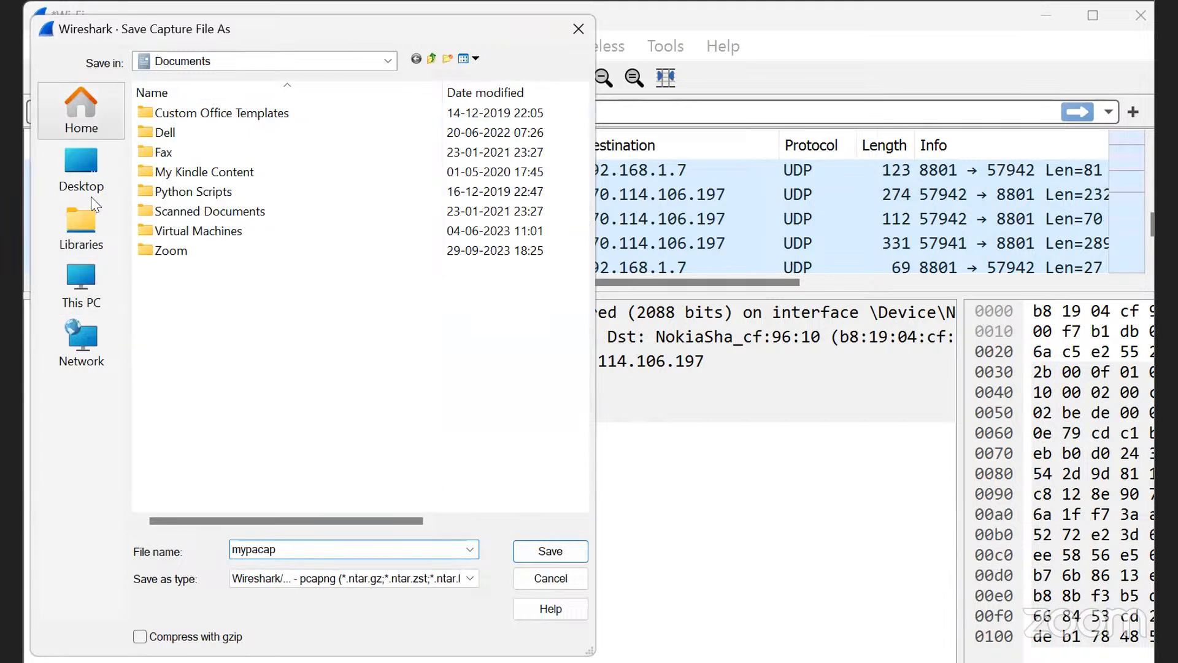
{"action": "left_click", "coordinate": [78, 157]}
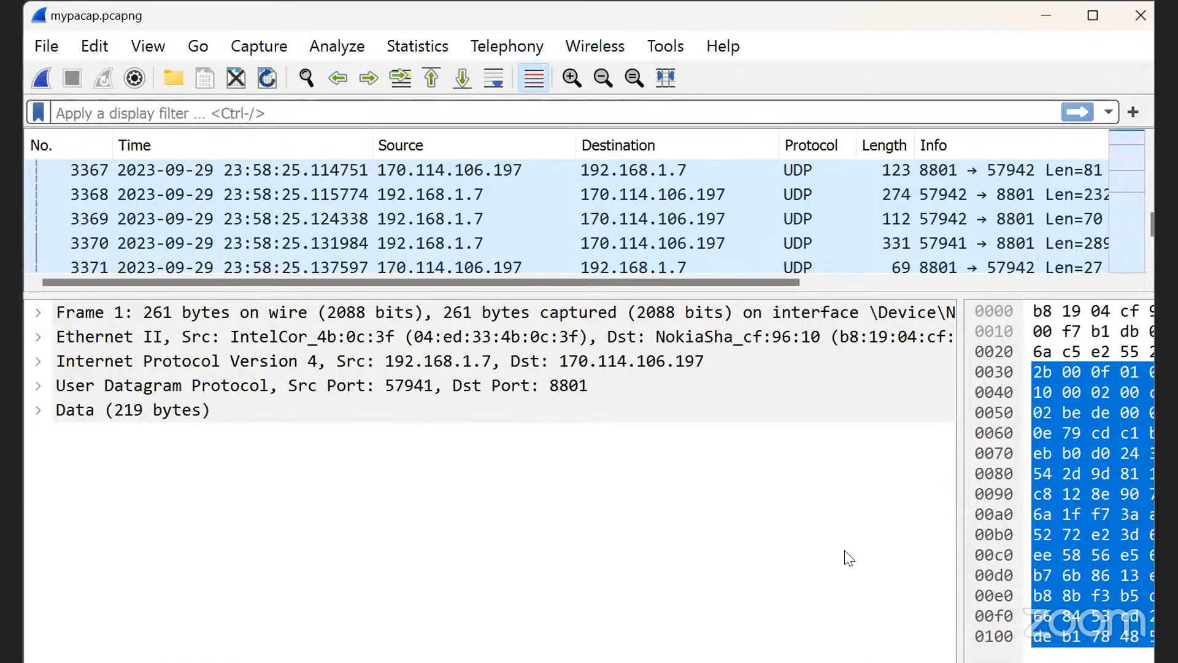
{"action": "left_click", "coordinate": [1141, 20]}
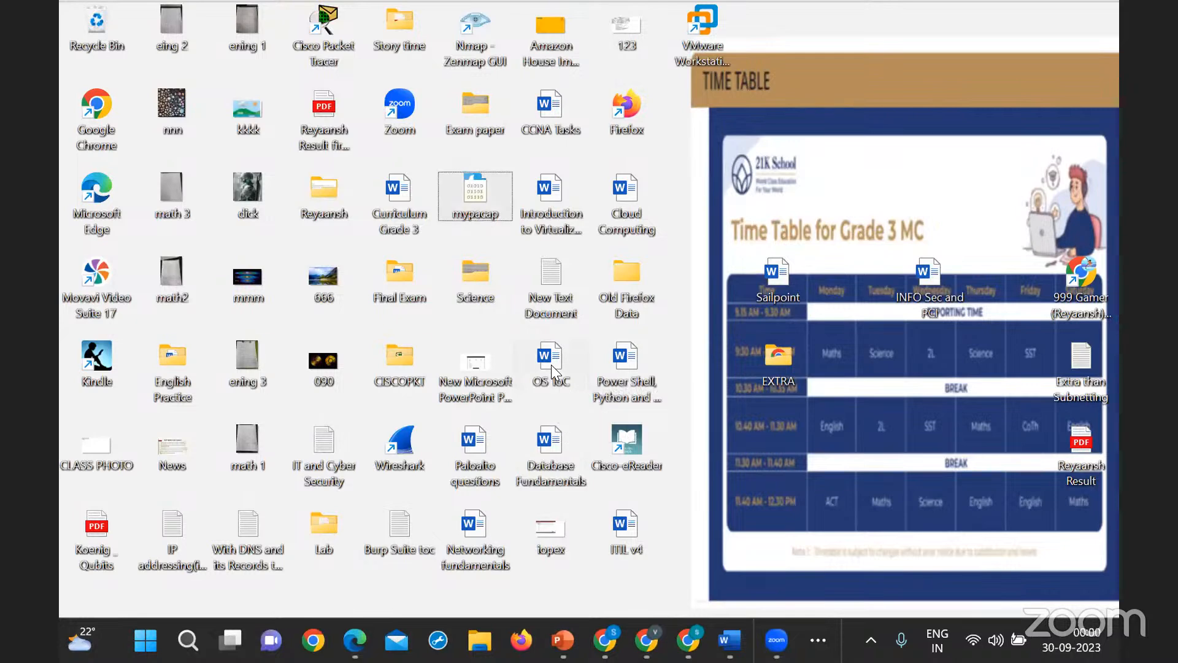
- Open the saved mypacap capture from the desktop, look through its packets, and widen the packet bytes pane
{"action": "double_click", "coordinate": [472, 195]}
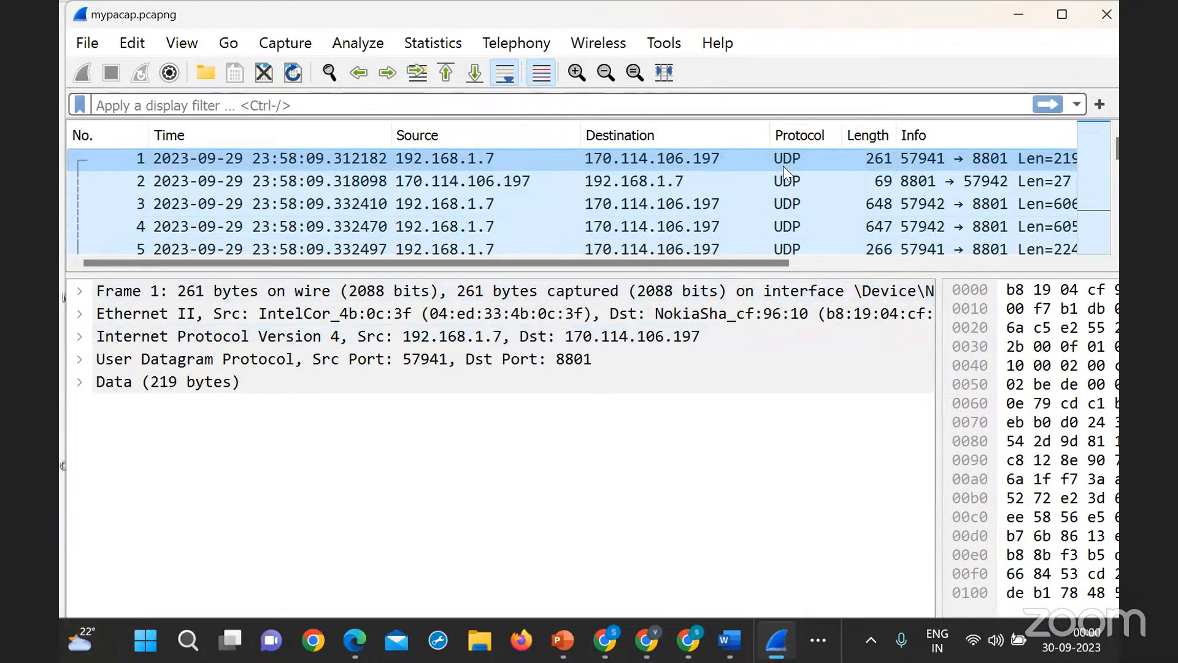
{"action": "scroll", "coordinate": [833, 193], "scroll_direction": "down", "scroll_amount": 9}
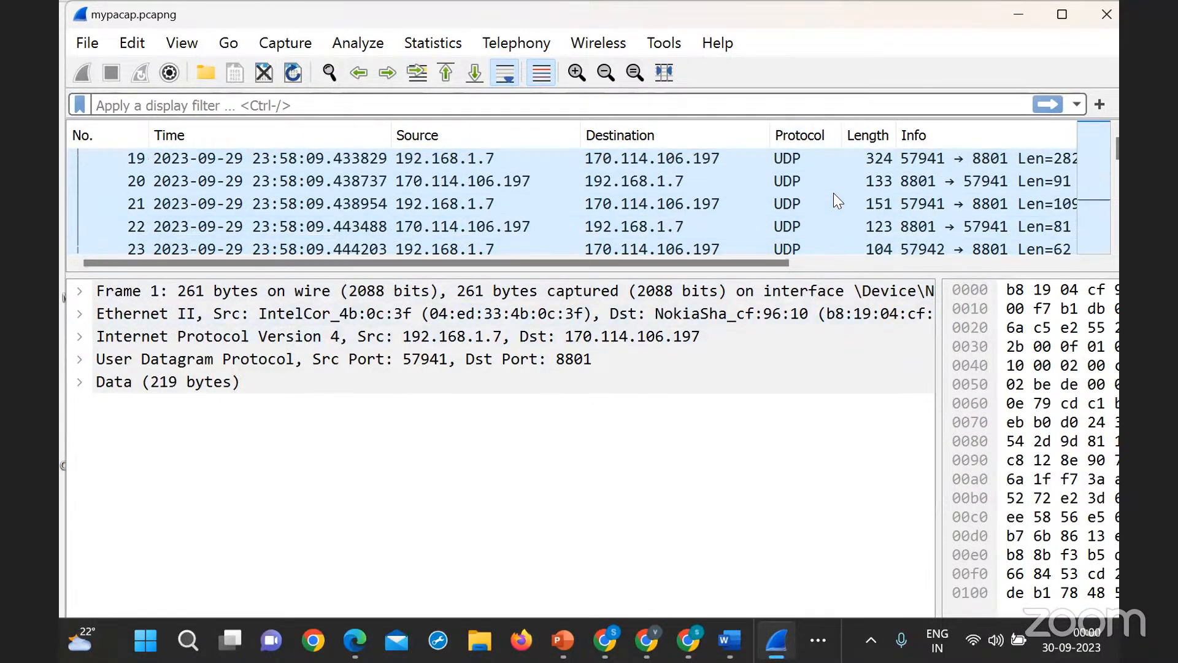
{"action": "scroll", "coordinate": [833, 193], "scroll_direction": "down", "scroll_amount": 20}
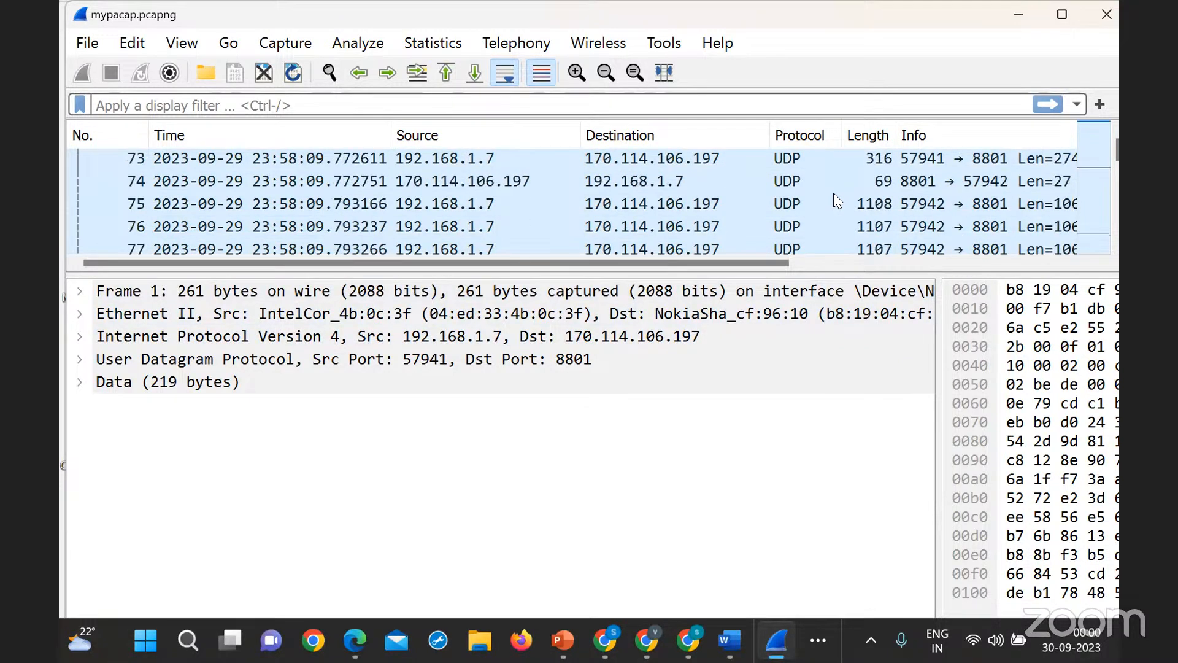
{"action": "scroll", "coordinate": [834, 192], "scroll_direction": "down", "scroll_amount": 19}
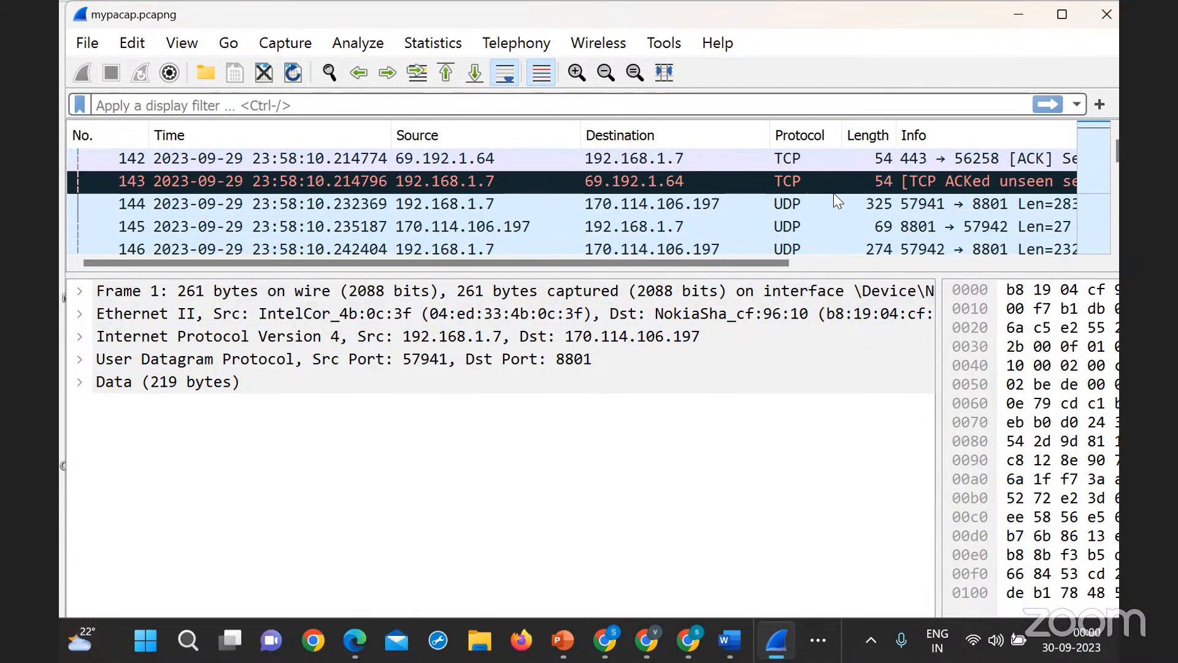
{"action": "scroll", "coordinate": [834, 192], "scroll_direction": "down", "scroll_amount": 20}
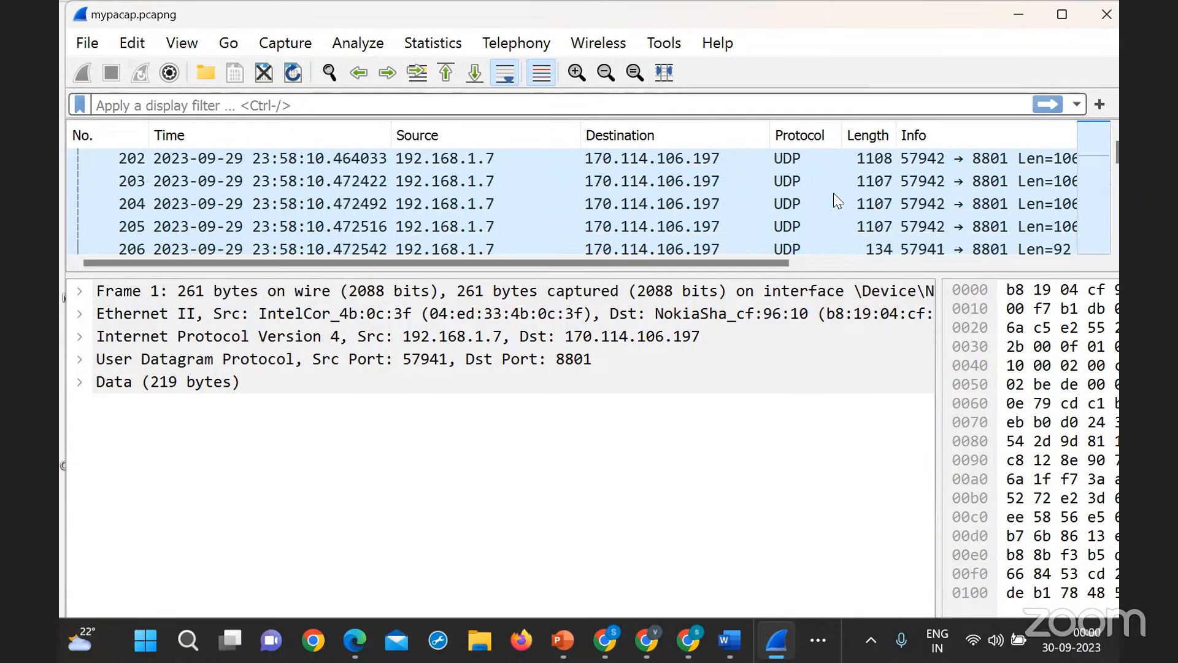
{"action": "scroll", "coordinate": [833, 193], "scroll_direction": "down", "scroll_amount": 20}
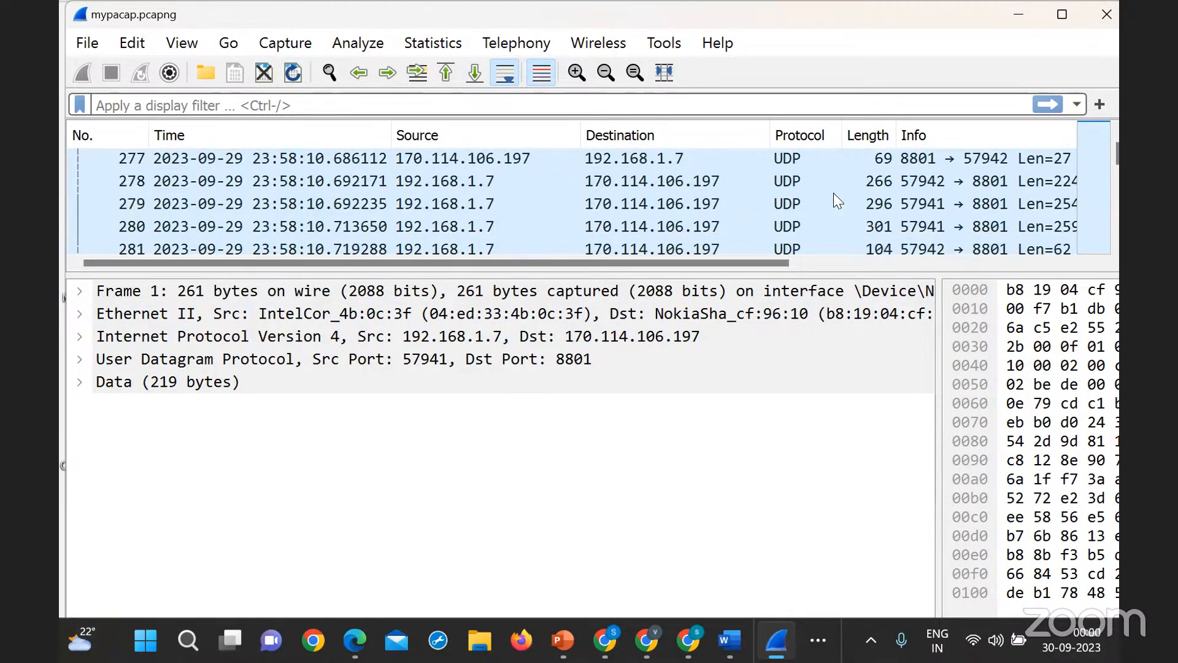
{"action": "scroll", "coordinate": [833, 193], "scroll_direction": "up", "scroll_amount": 20}
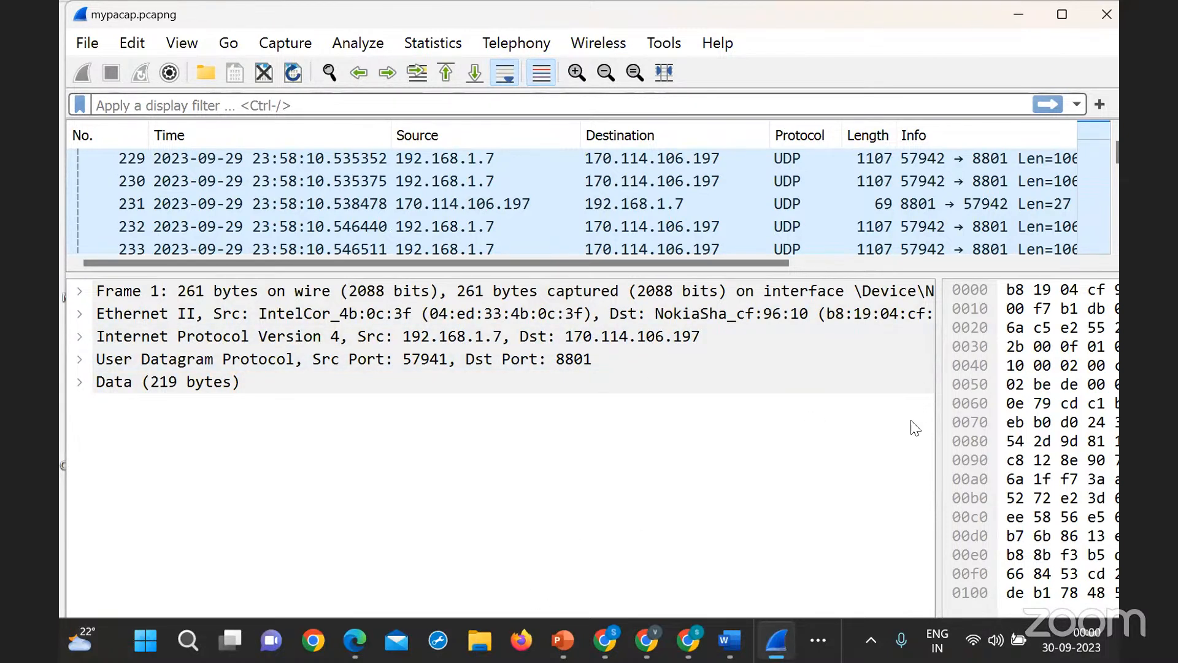
{"action": "left_click_drag", "start_coordinate": [940, 408], "coordinate": [731, 418]}
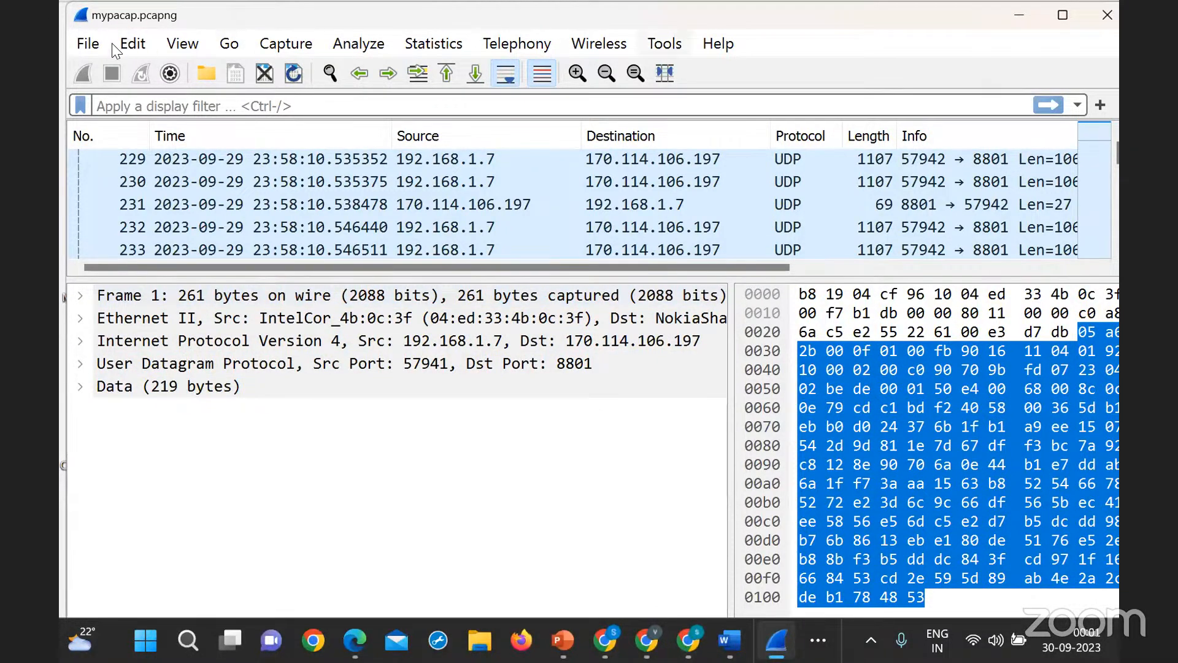
- Check the capture's Credentials list and the Firewall ACL Rules generated for packet 1, closing each window
{"action": "left_click", "coordinate": [665, 43]}
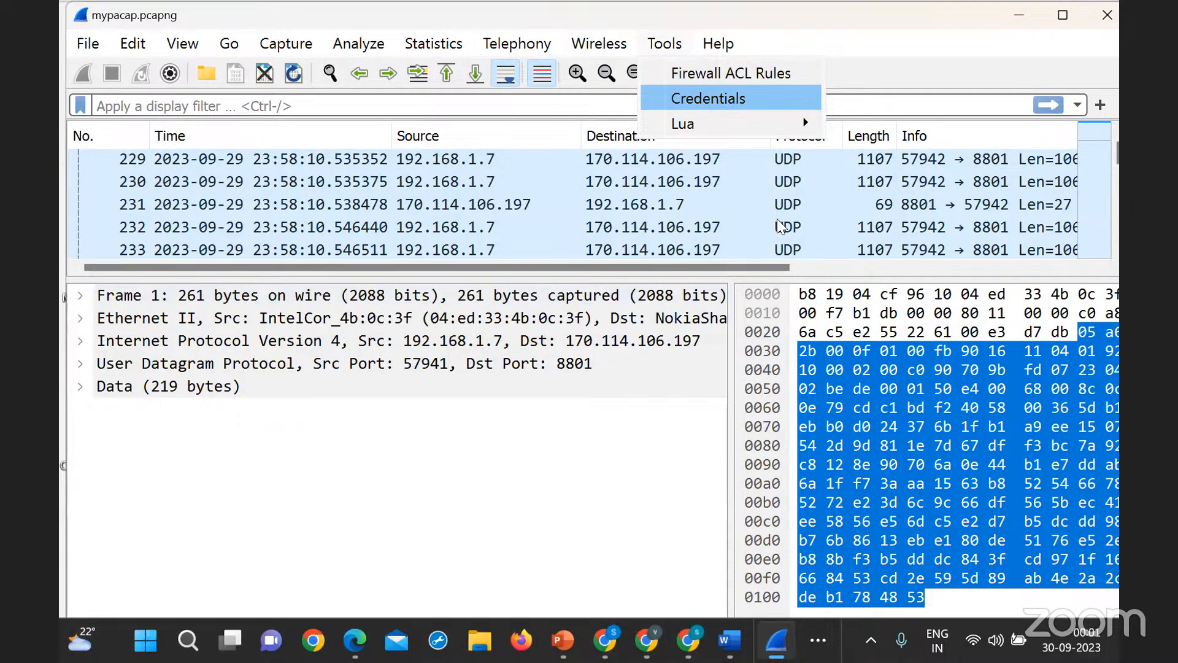
{"action": "left_click", "coordinate": [712, 99]}
{"action": "left_click", "coordinate": [968, 15]}
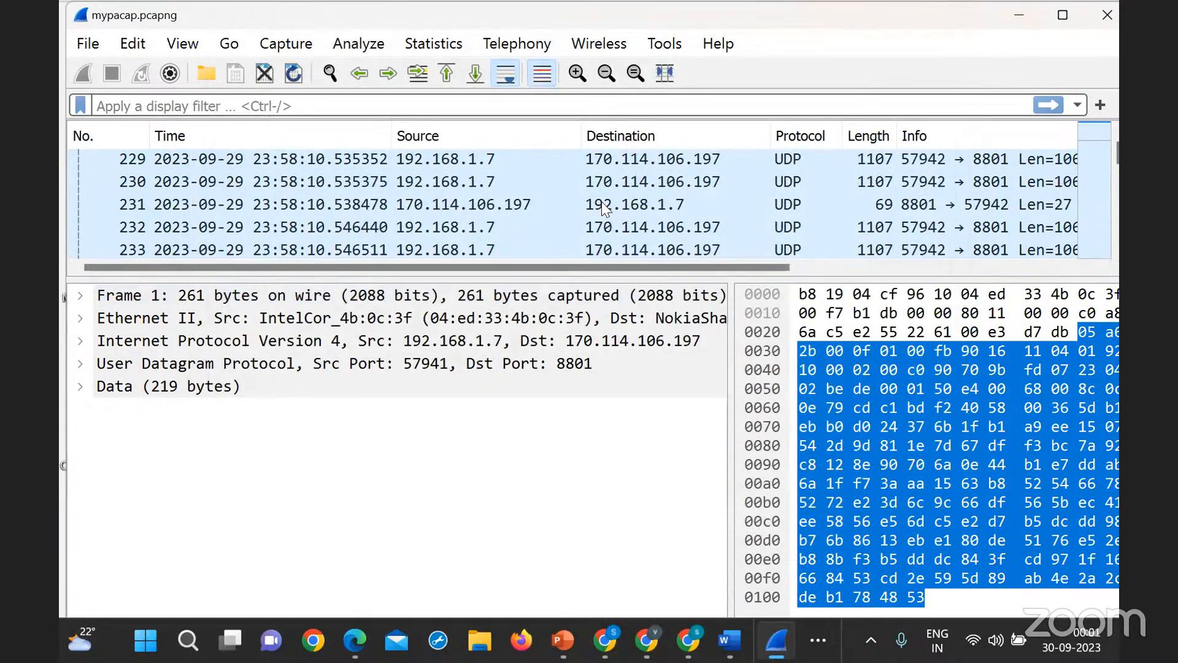
{"action": "left_click", "coordinate": [664, 43]}
{"action": "left_click", "coordinate": [746, 74]}
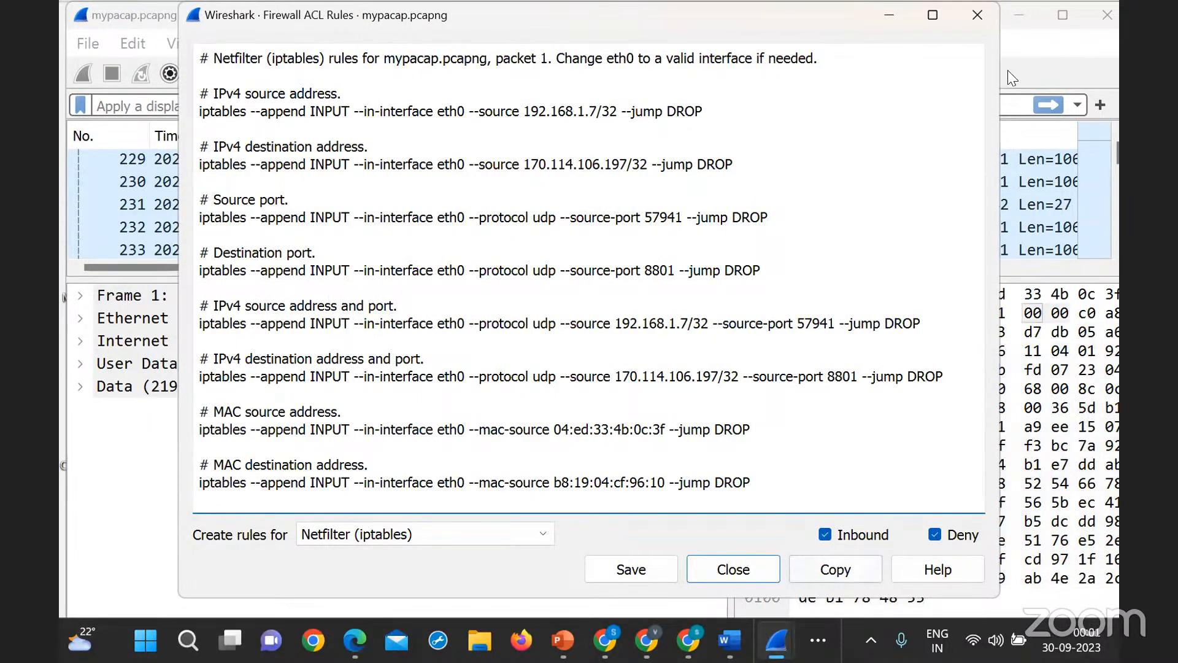
{"action": "key", "text": "Escape"}
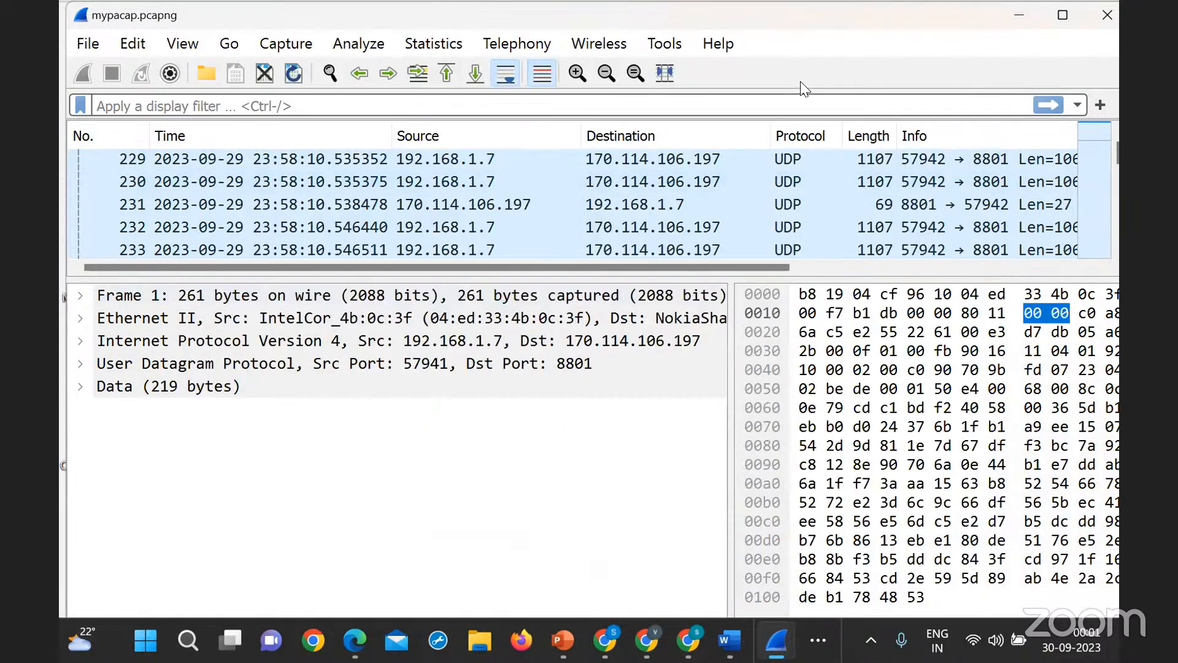
- Follow the UDP stream of packet 1, look through the conversation's ASCII content, and close the stream window
{"action": "left_click", "coordinate": [286, 44]}
{"action": "mouse_move", "coordinate": [379, 52]}
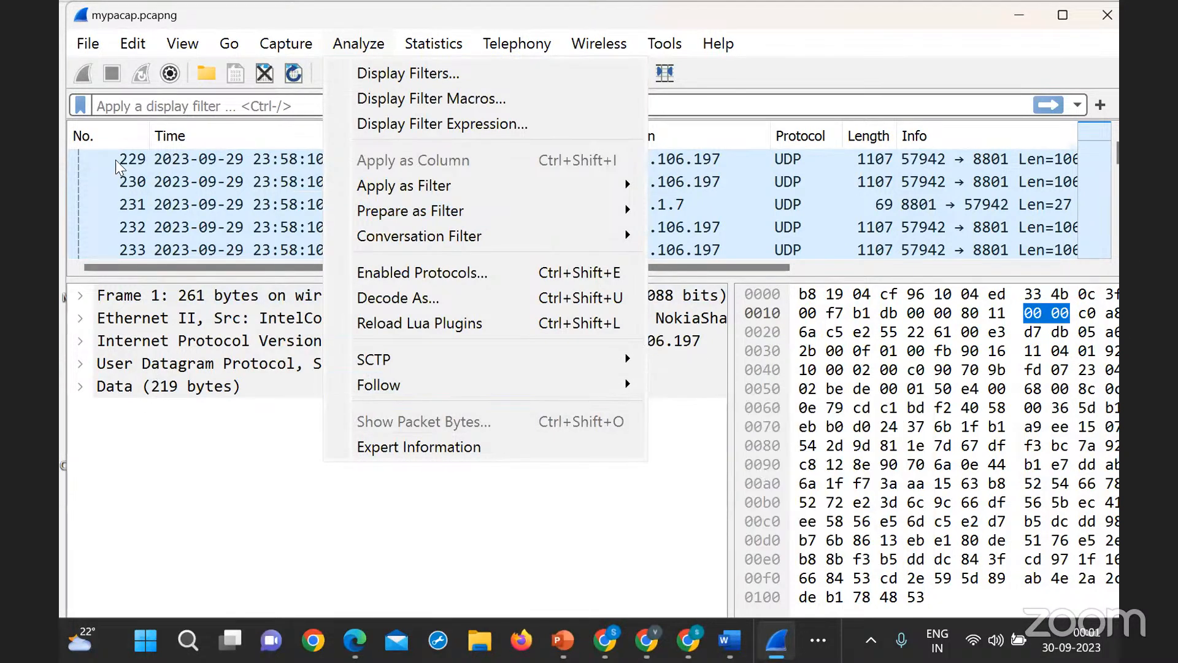
{"action": "mouse_move", "coordinate": [101, 35]}
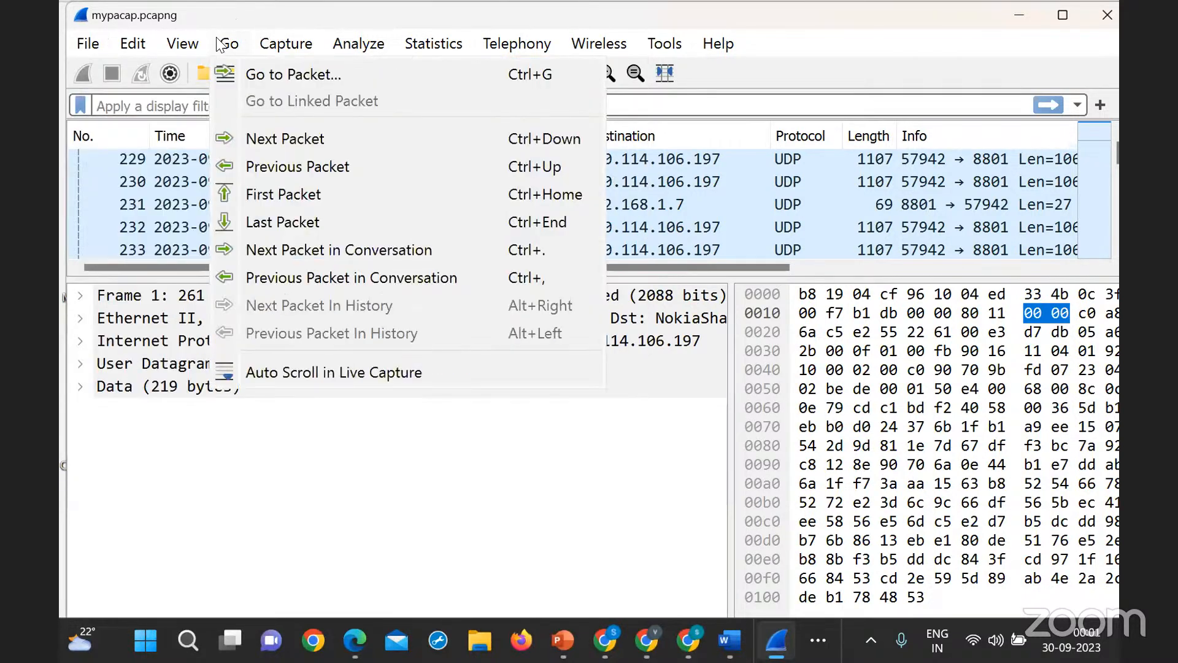
{"action": "mouse_move", "coordinate": [327, 38]}
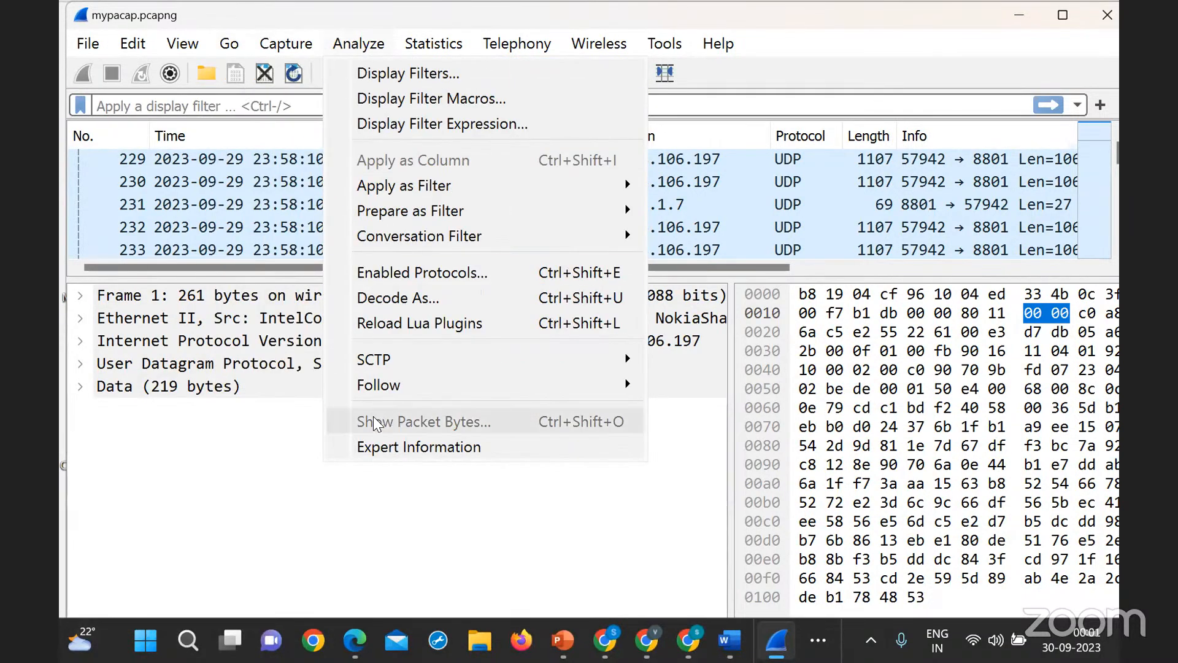
{"action": "mouse_move", "coordinate": [410, 398]}
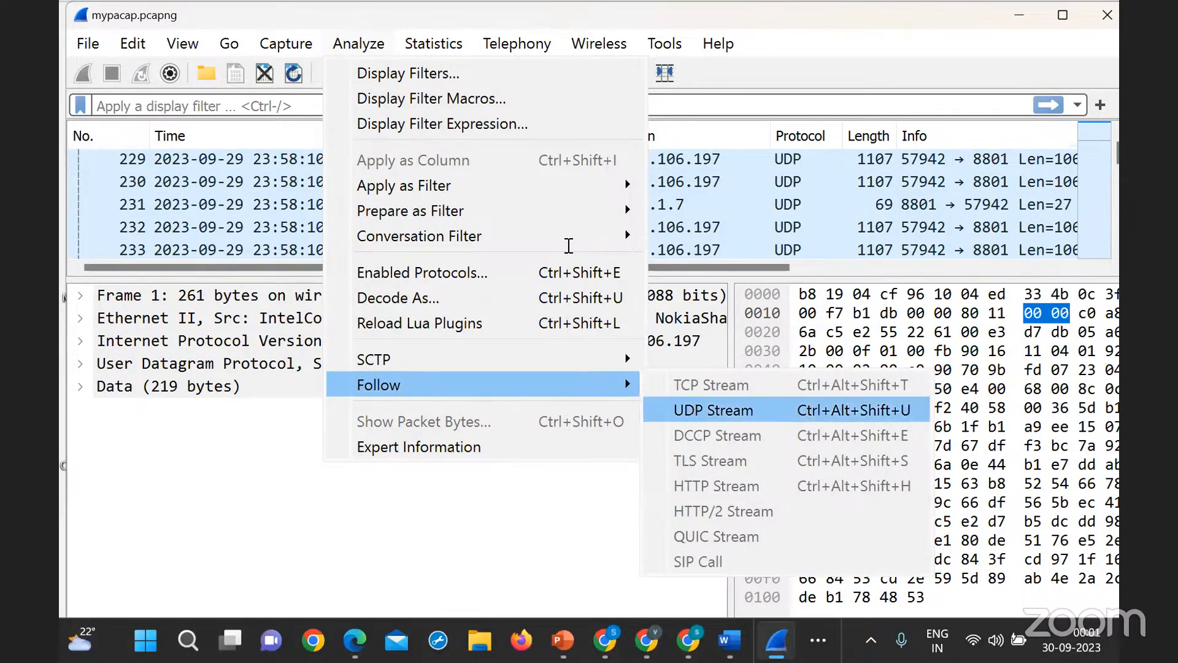
{"action": "left_click", "coordinate": [692, 406]}
{"action": "scroll", "coordinate": [528, 272], "scroll_direction": "down", "scroll_amount": 20}
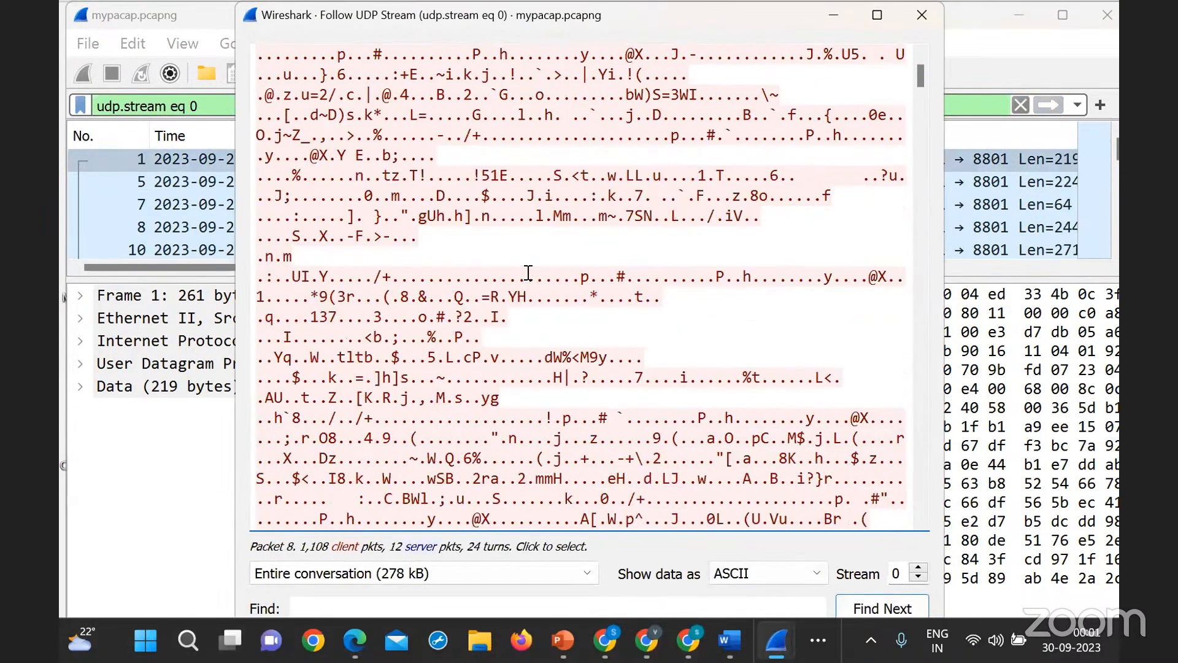
{"action": "scroll", "coordinate": [528, 273], "scroll_direction": "down", "scroll_amount": 20}
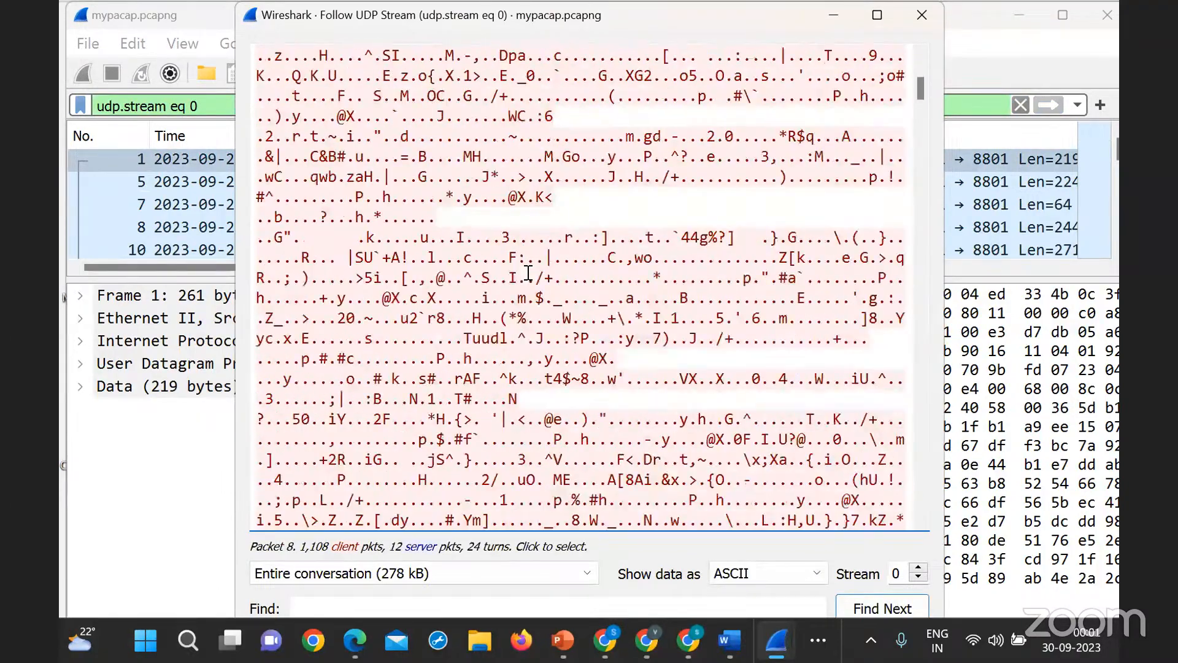
{"action": "left_click", "coordinate": [922, 15]}
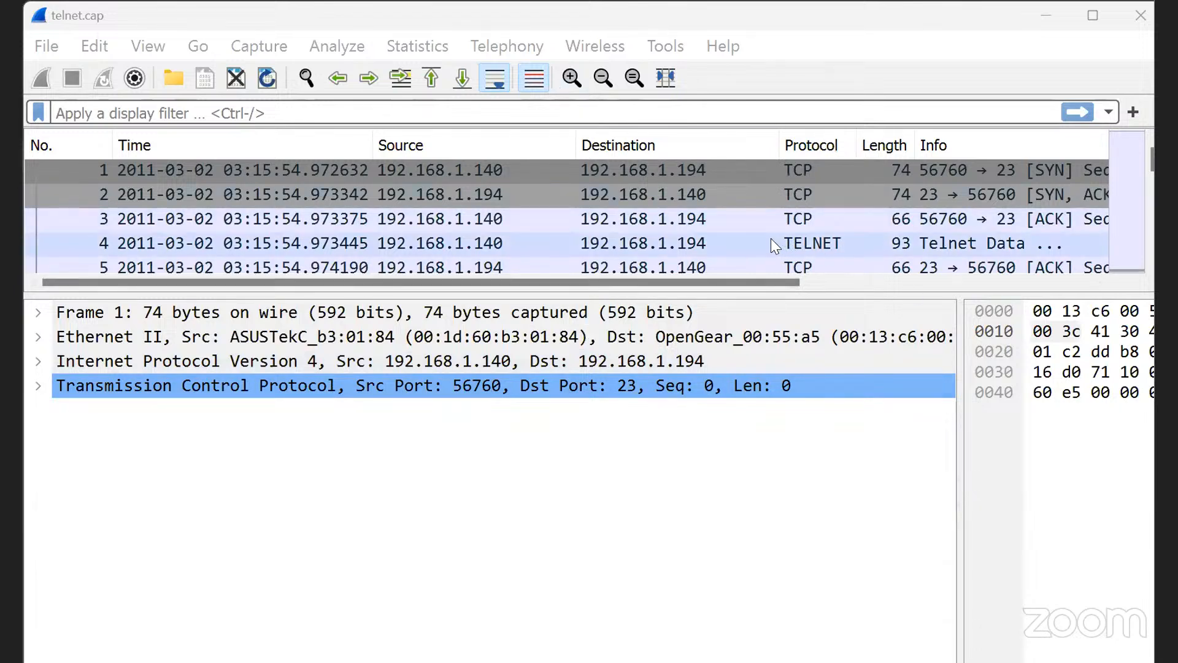
- Select Telnet packet 4 in telnet.cap, examine its Do Suppress Go Ahead and Will Terminal Type details, and collapse the Telnet section
{"action": "left_click", "coordinate": [988, 234]}
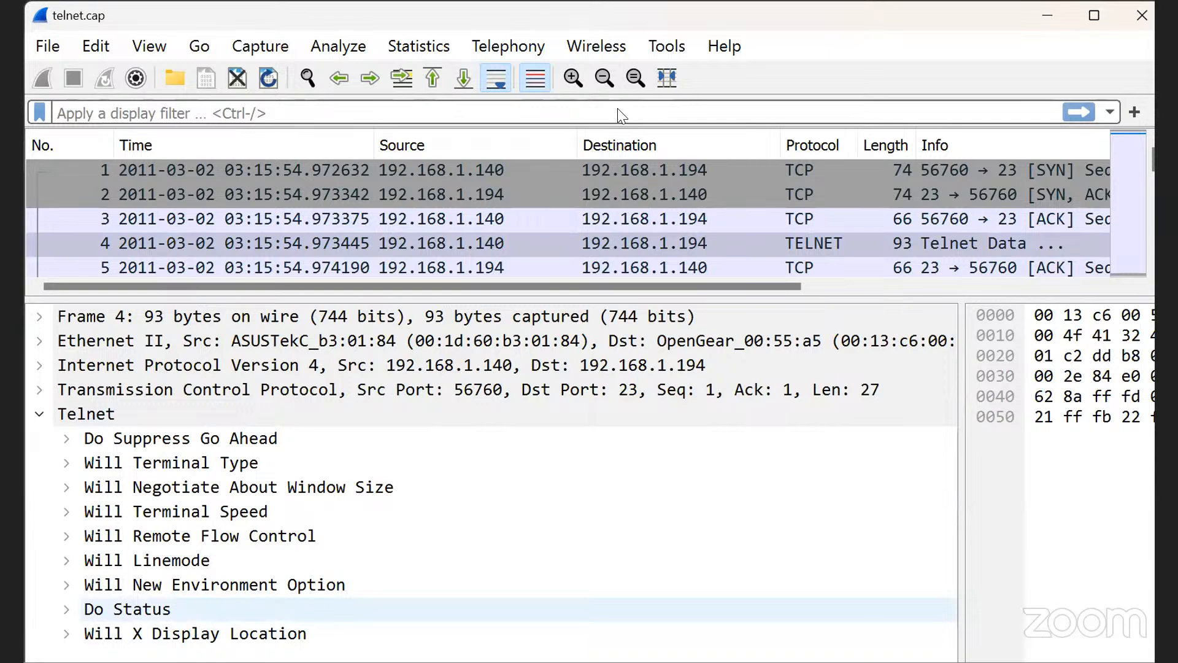
{"action": "left_click", "coordinate": [67, 438]}
{"action": "left_click", "coordinate": [70, 507]}
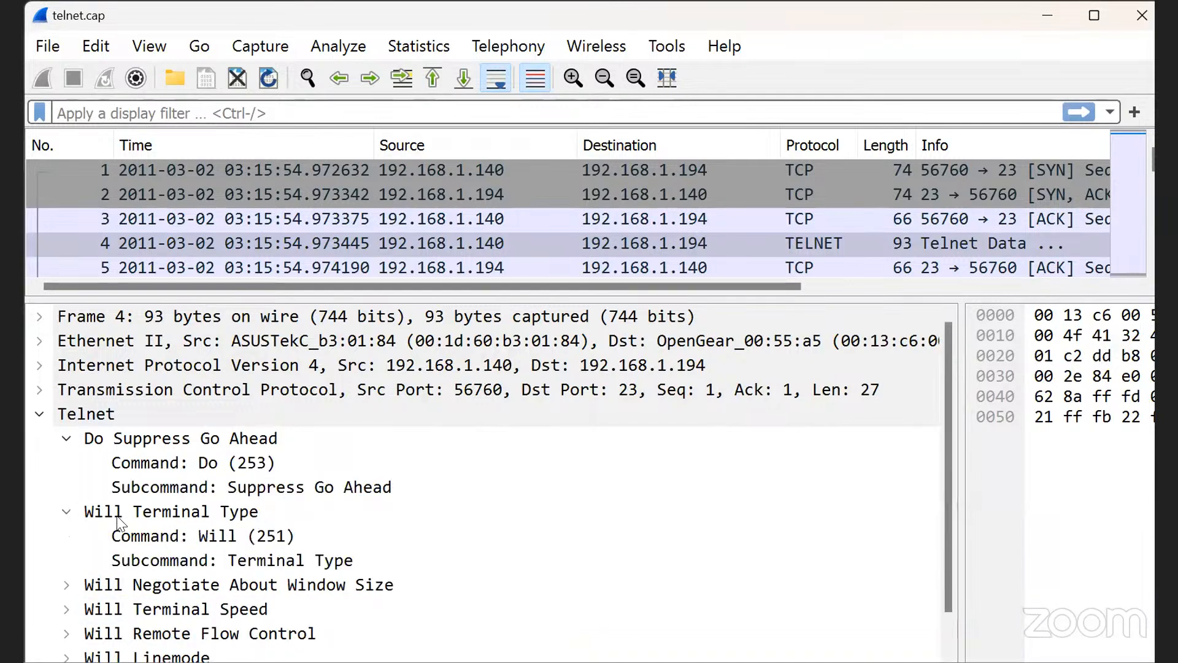
{"action": "scroll", "coordinate": [176, 521], "scroll_direction": "down", "scroll_amount": 1}
{"action": "scroll", "coordinate": [258, 573], "scroll_direction": "up", "scroll_amount": 1}
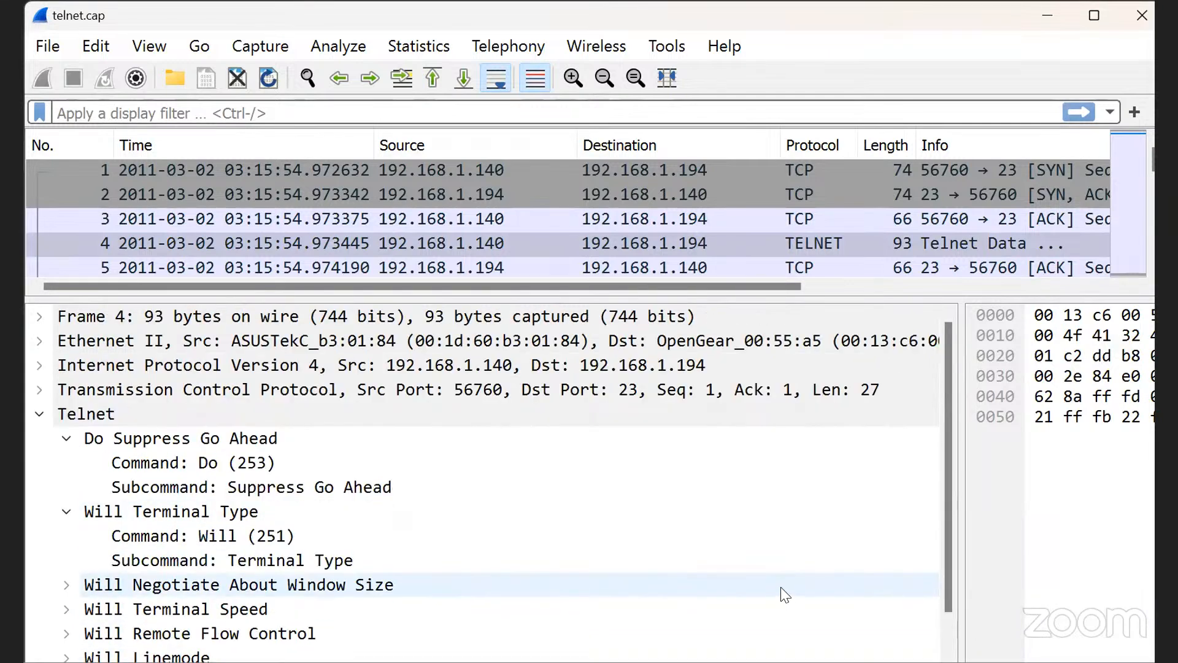
{"action": "left_click", "coordinate": [40, 415]}
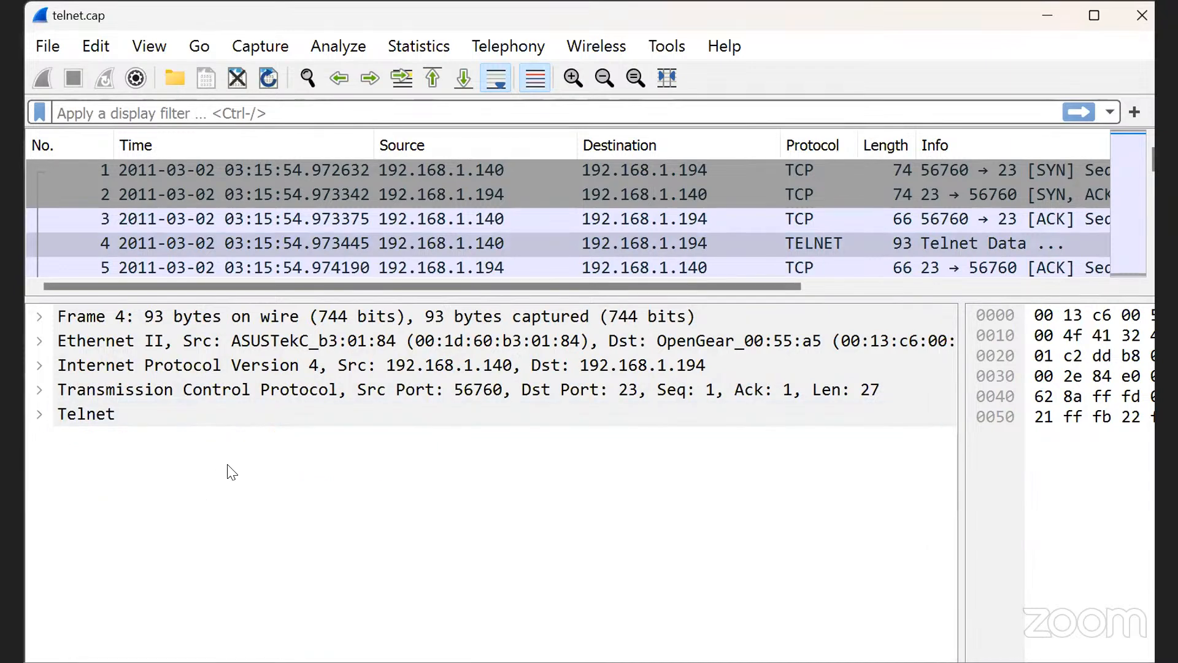
- Follow the TCP stream of the selected Telnet packet
{"action": "right_click", "coordinate": [77, 412]}
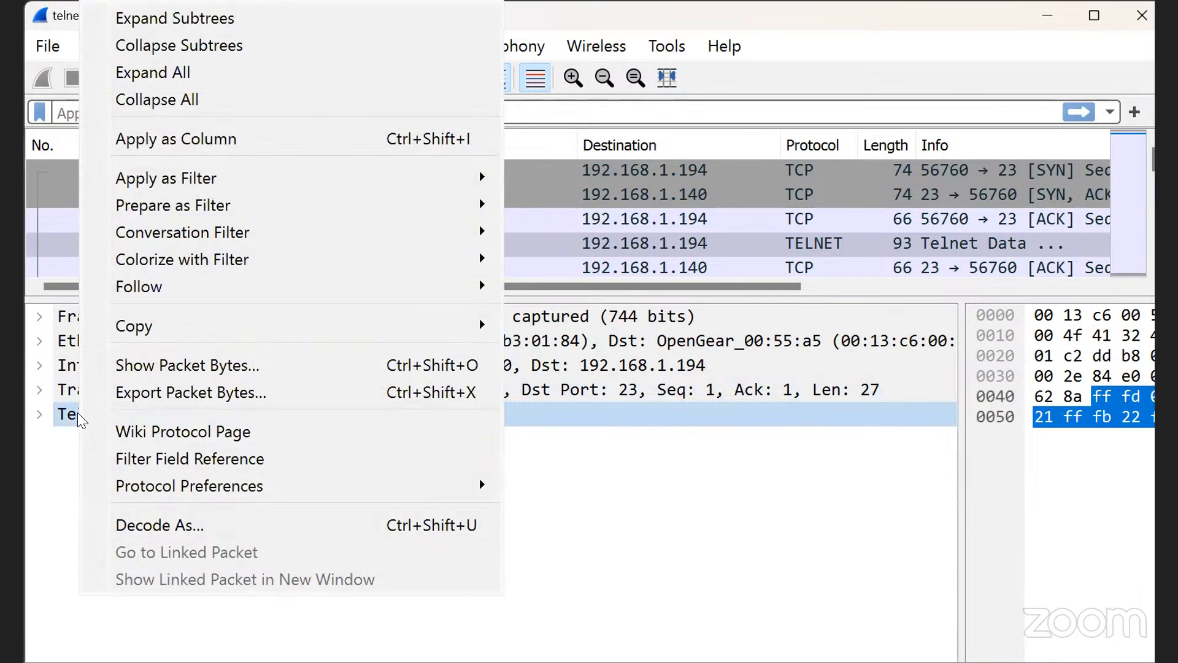
{"action": "mouse_move", "coordinate": [188, 288]}
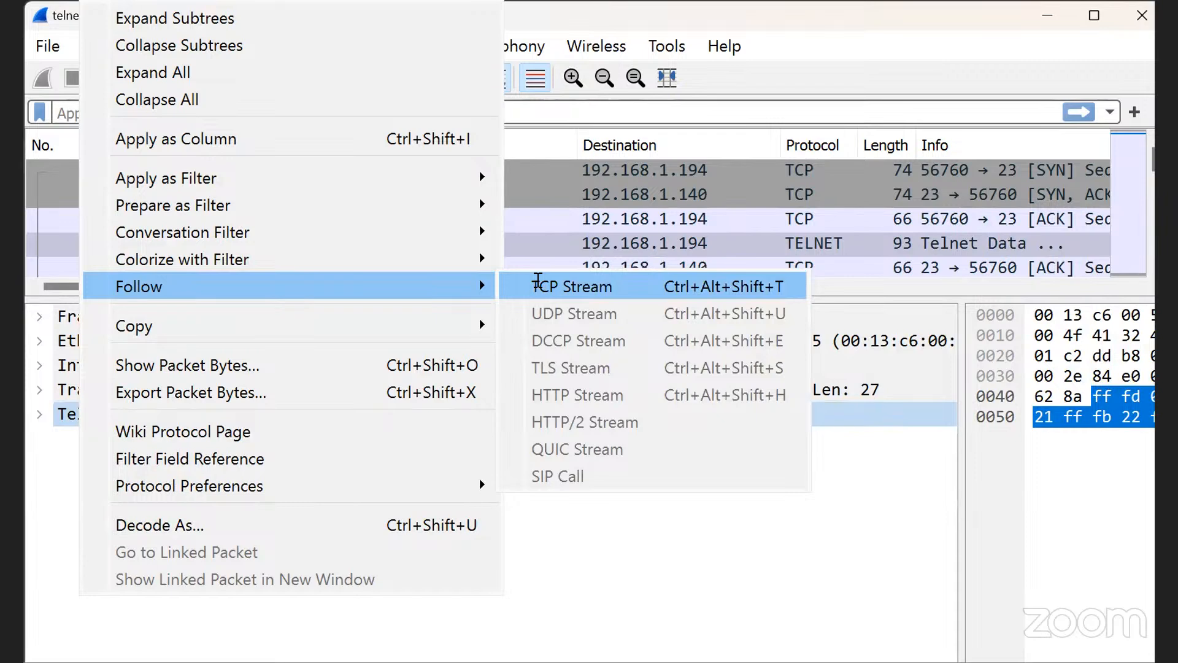
{"action": "left_click", "coordinate": [539, 281]}
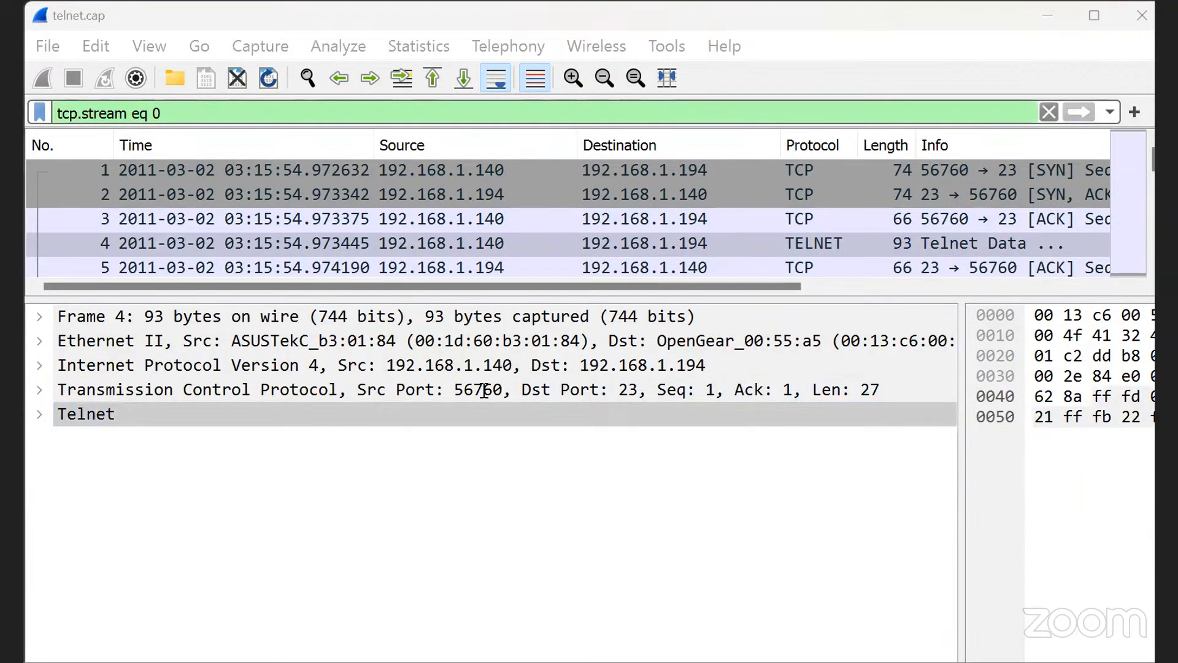